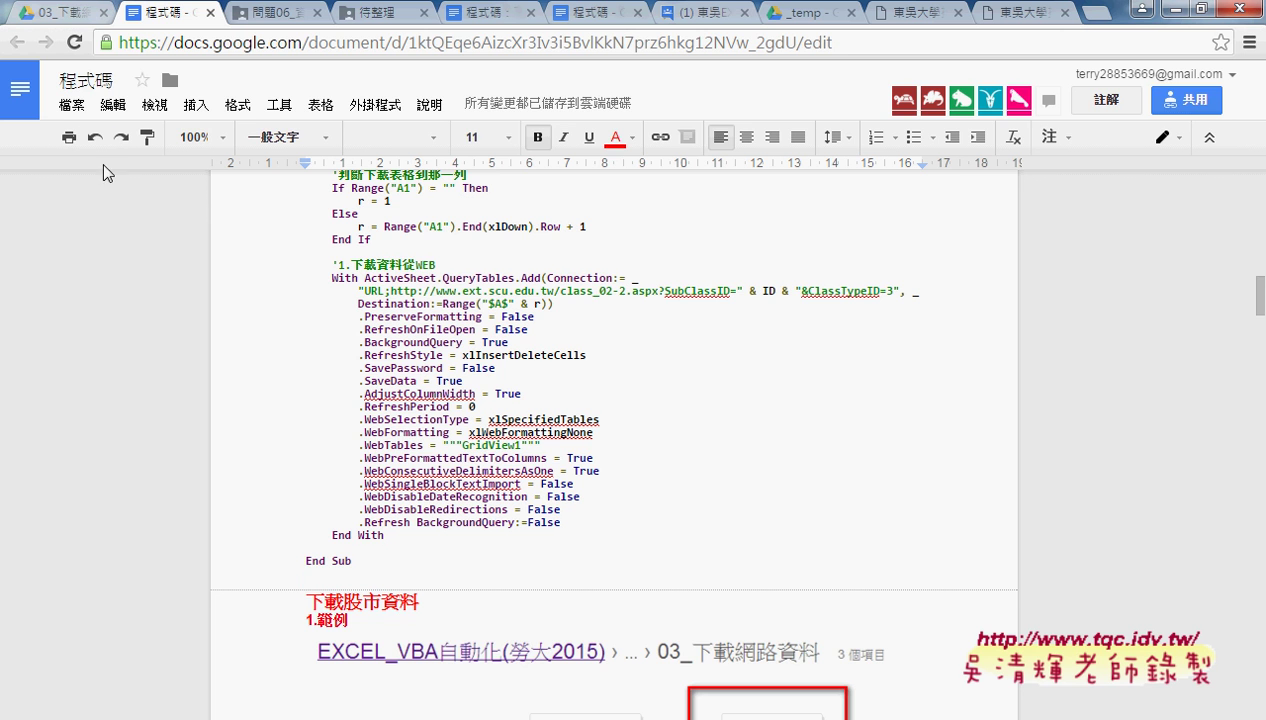
Open the 程式碼 file from Drive's 問題06 > 03_下載網路資料 folder in Google Docs
{"action": "left_click", "coordinate": [285, 18]}
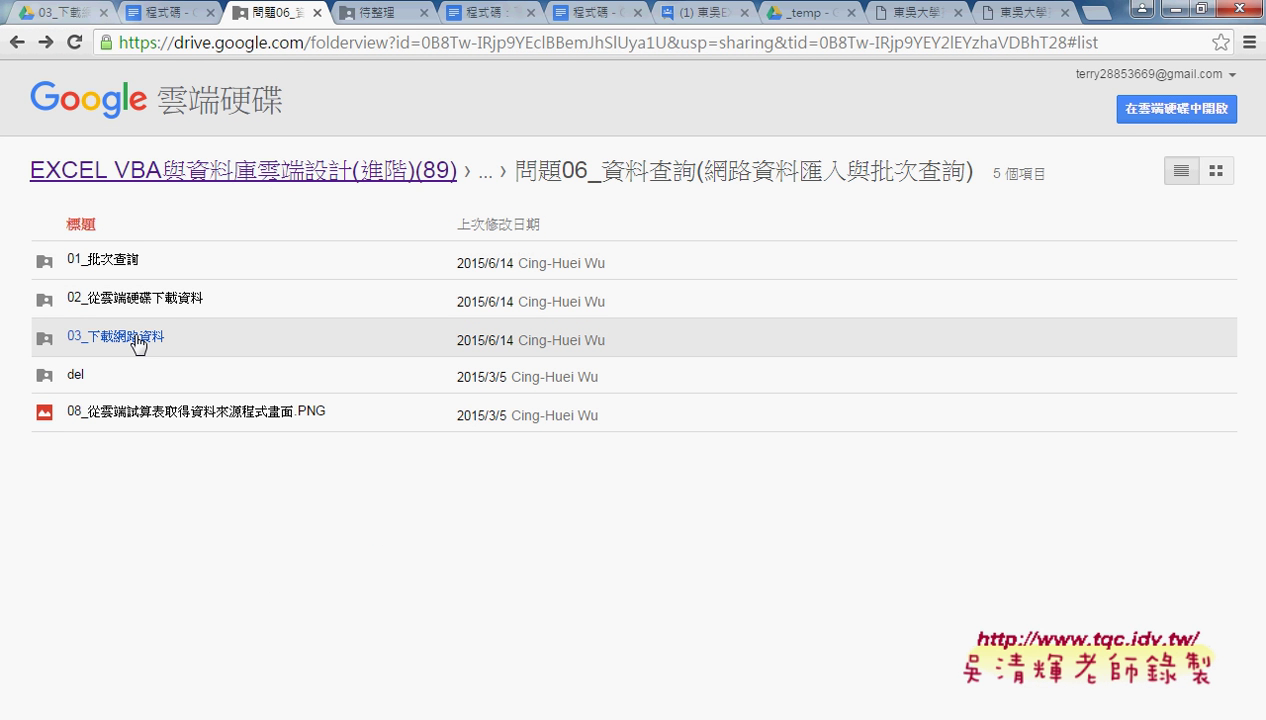
{"action": "left_click", "coordinate": [143, 342]}
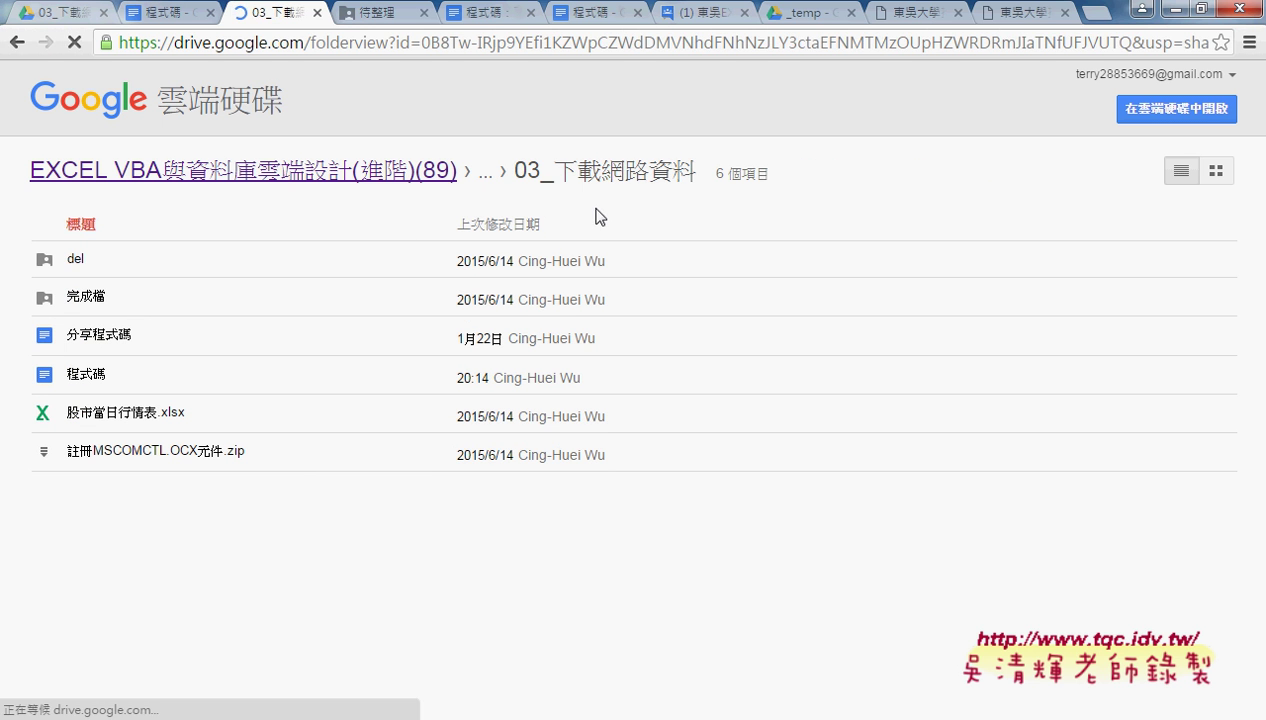
{"action": "left_click", "coordinate": [20, 43]}
{"action": "left_click", "coordinate": [124, 346]}
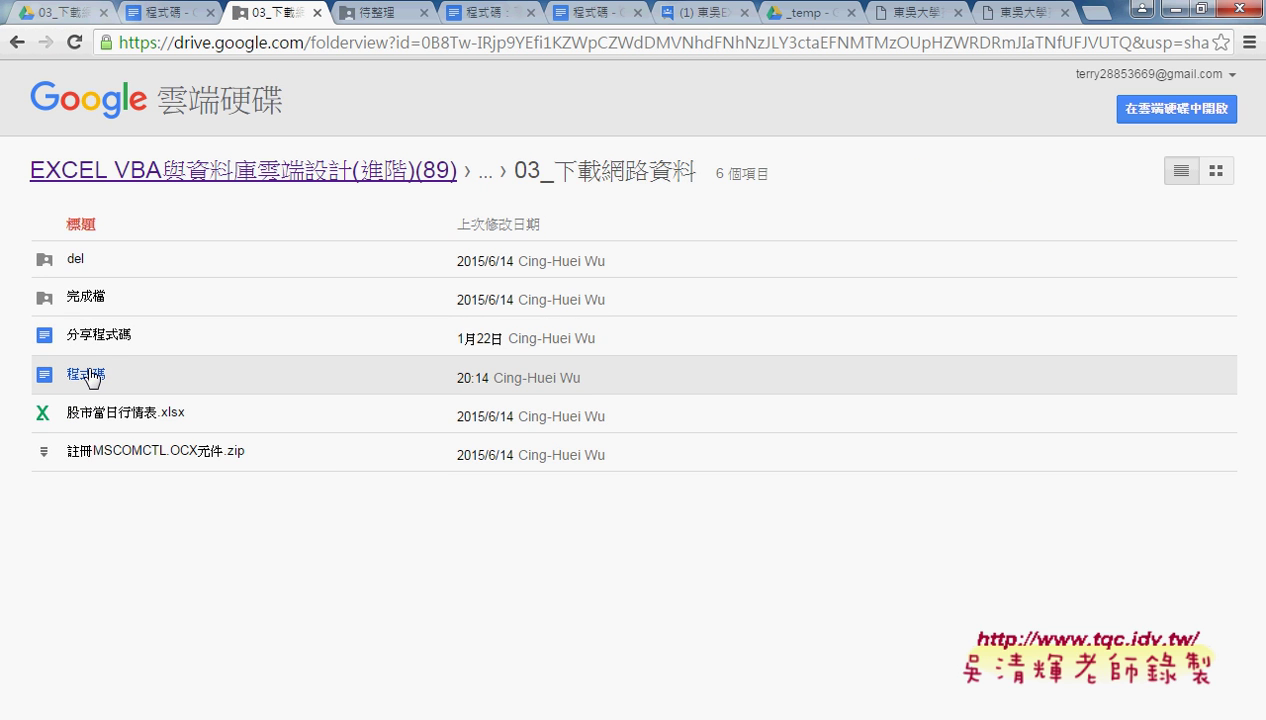
{"action": "left_click", "coordinate": [92, 376]}
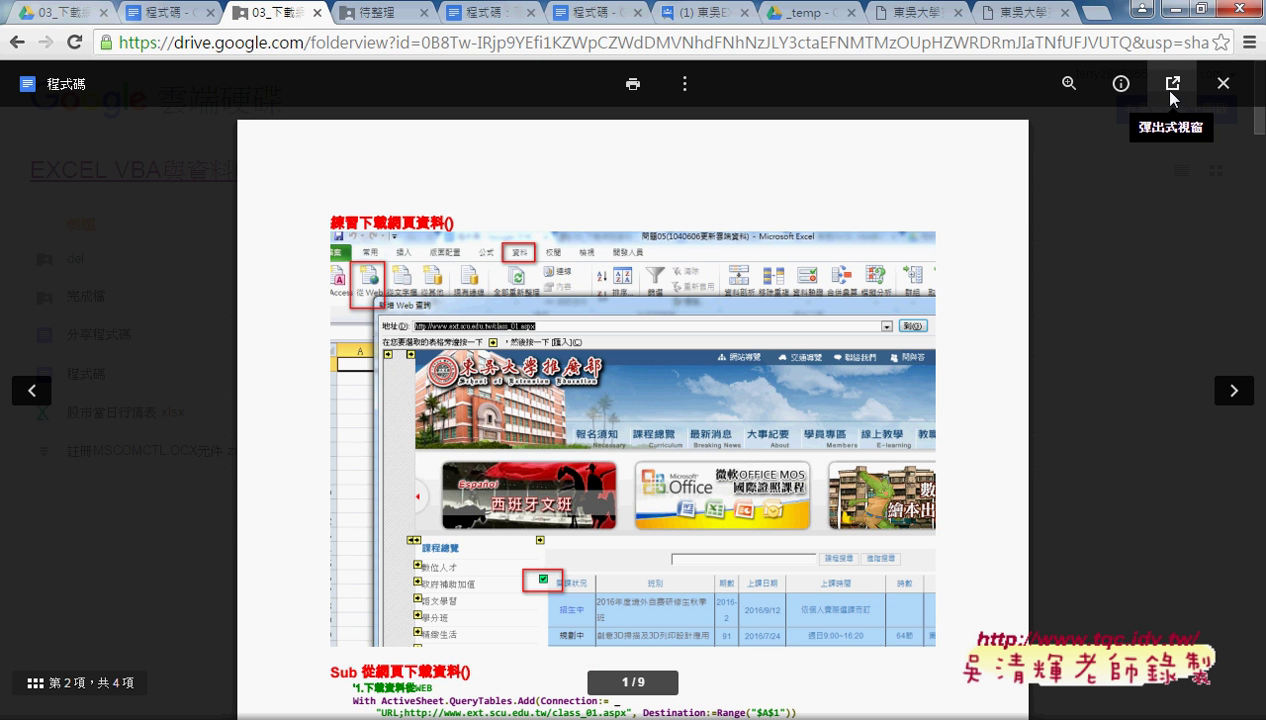
{"action": "left_click", "coordinate": [1170, 84]}
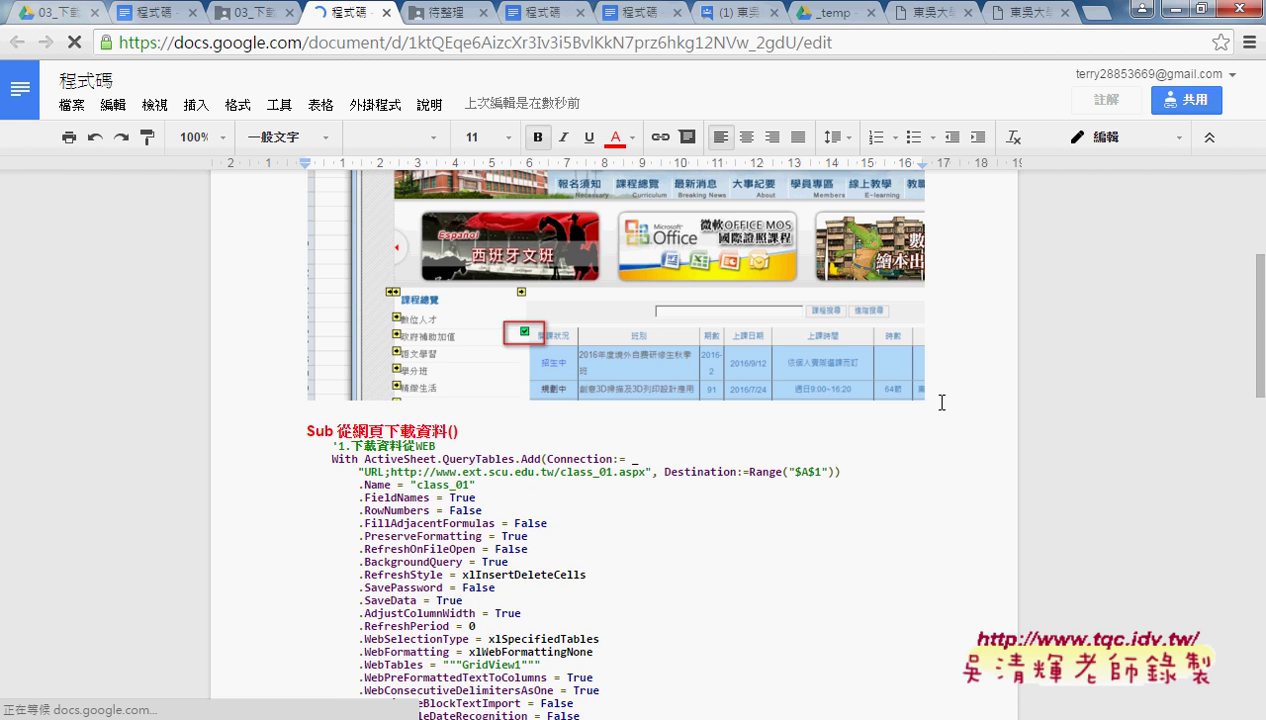
Highlight the '5.刪除重複標題列 reverse loop through Next, then minimise Chrome to show Excel
{"action": "scroll", "coordinate": [941, 402], "scroll_direction": "down", "scroll_amount": 5}
{"action": "scroll", "coordinate": [941, 402], "scroll_direction": "down", "scroll_amount": 1}
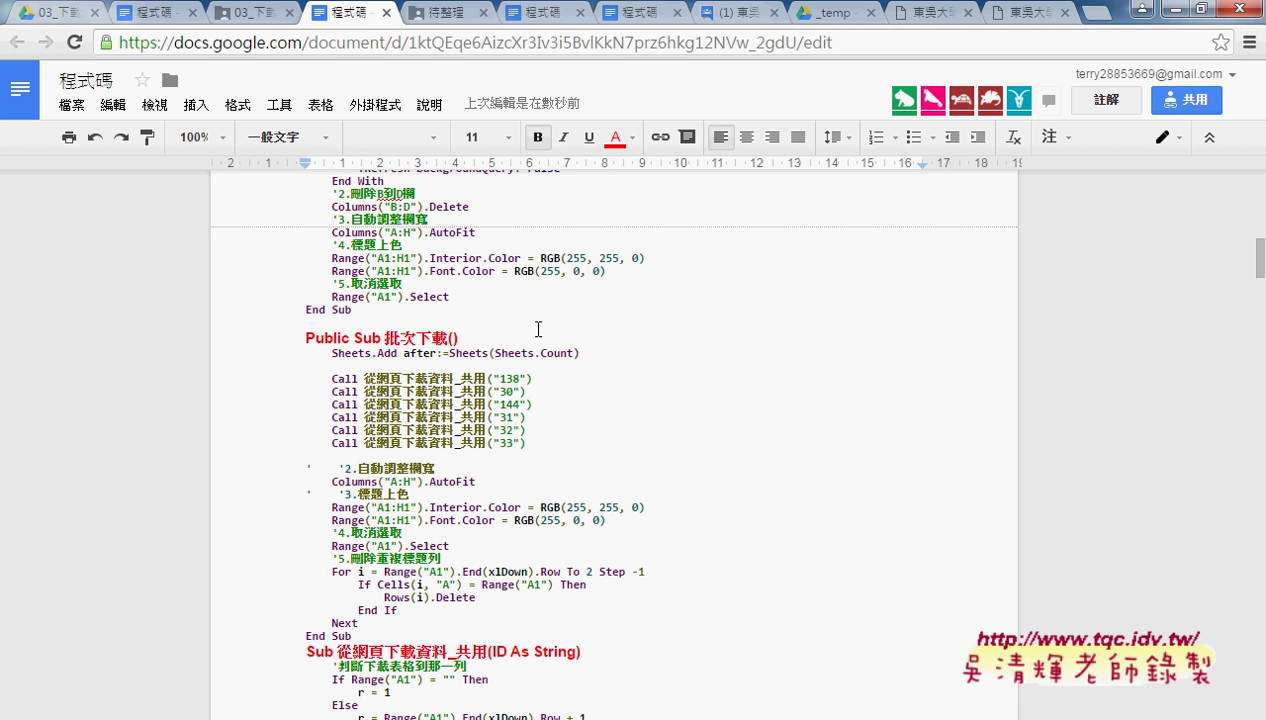
{"action": "scroll", "coordinate": [538, 329], "scroll_direction": "down", "scroll_amount": 2}
{"action": "left_click_drag", "start_coordinate": [333, 361], "coordinate": [449, 356]}
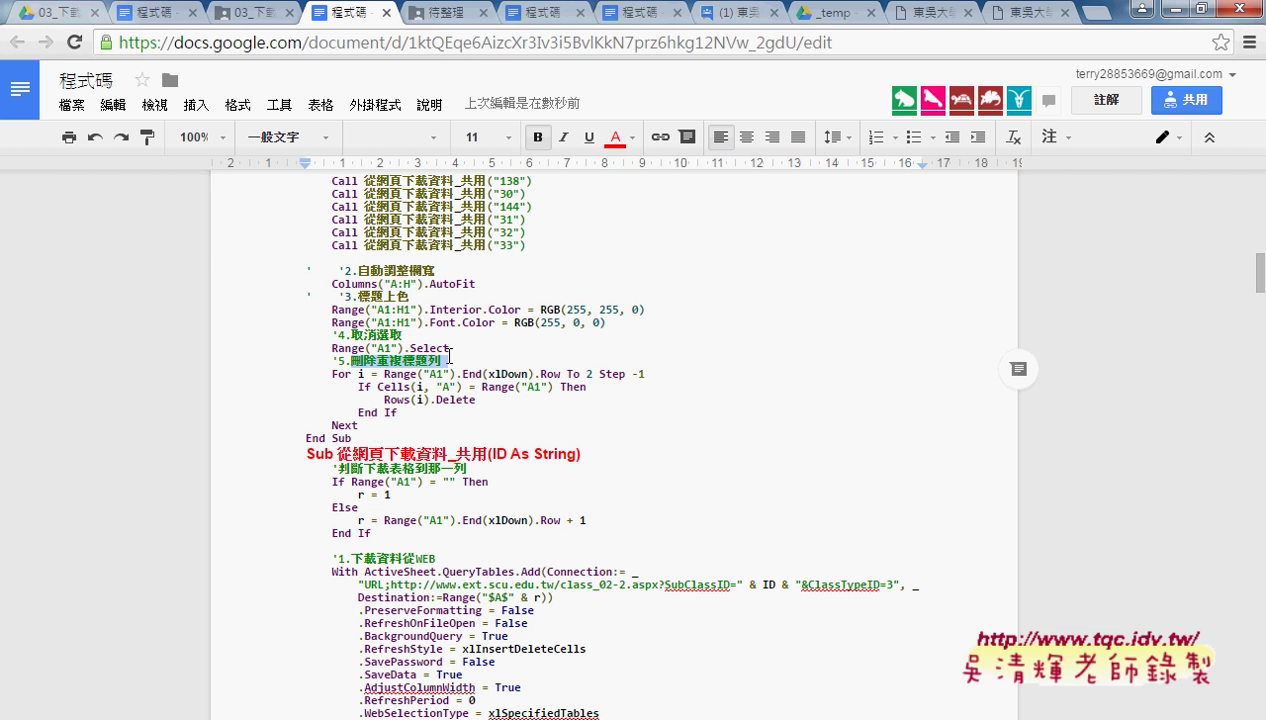
{"action": "left_click_drag", "start_coordinate": [449, 356], "coordinate": [635, 424]}
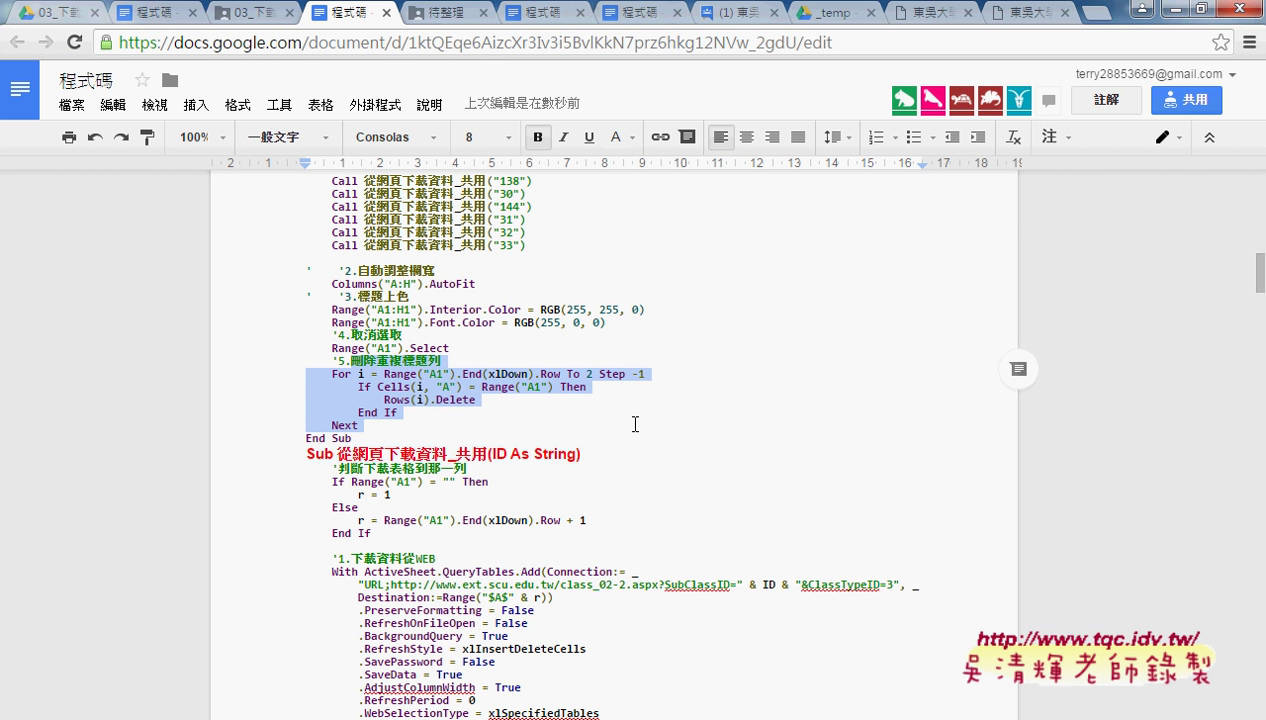
{"action": "left_click", "coordinate": [1170, 9]}
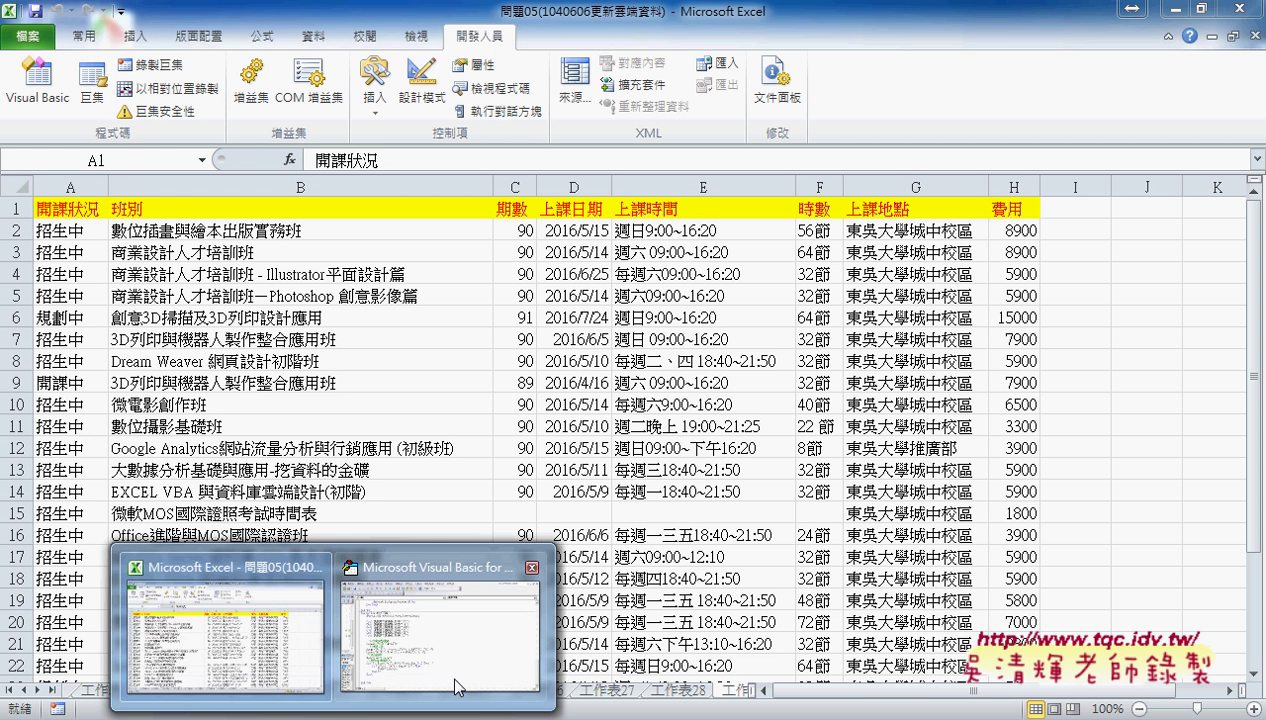
Put a breakpoint on the header-deleting For line and run 批次下載 until it pauses there
{"action": "left_click", "coordinate": [423, 660]}
{"action": "left_click_drag", "start_coordinate": [630, 54], "coordinate": [795, 38]}
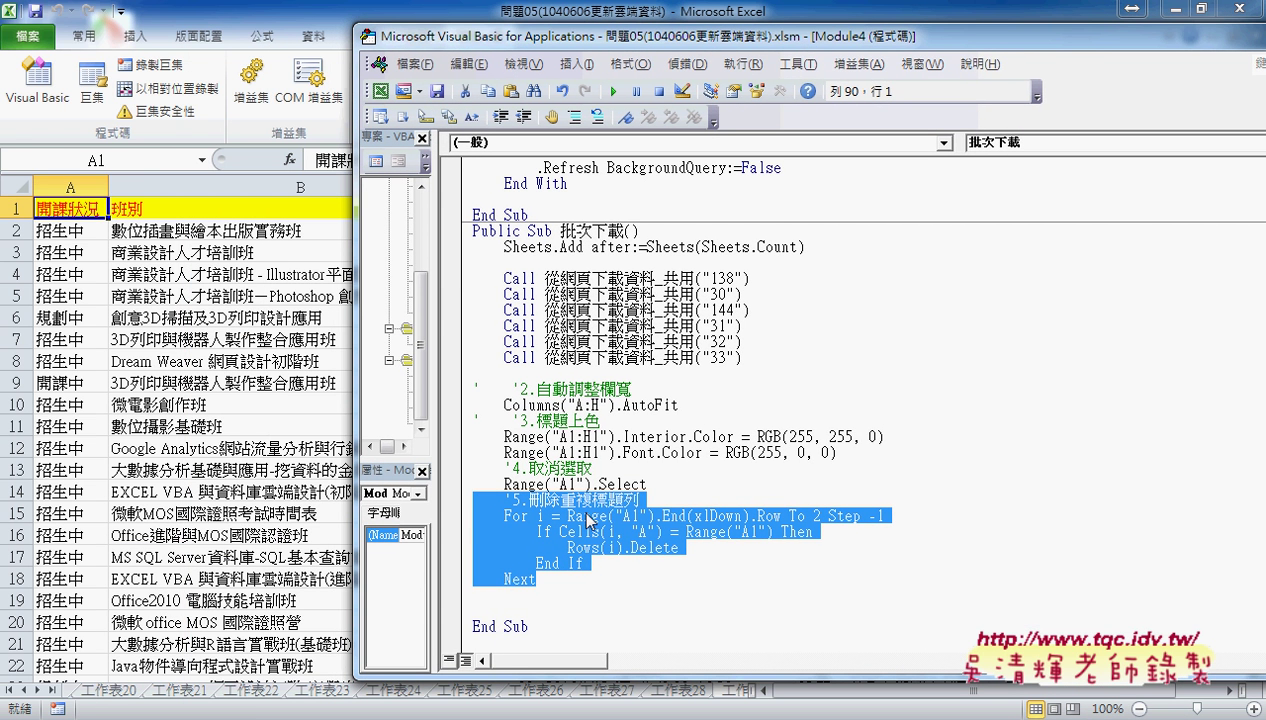
{"action": "left_click", "coordinate": [451, 515]}
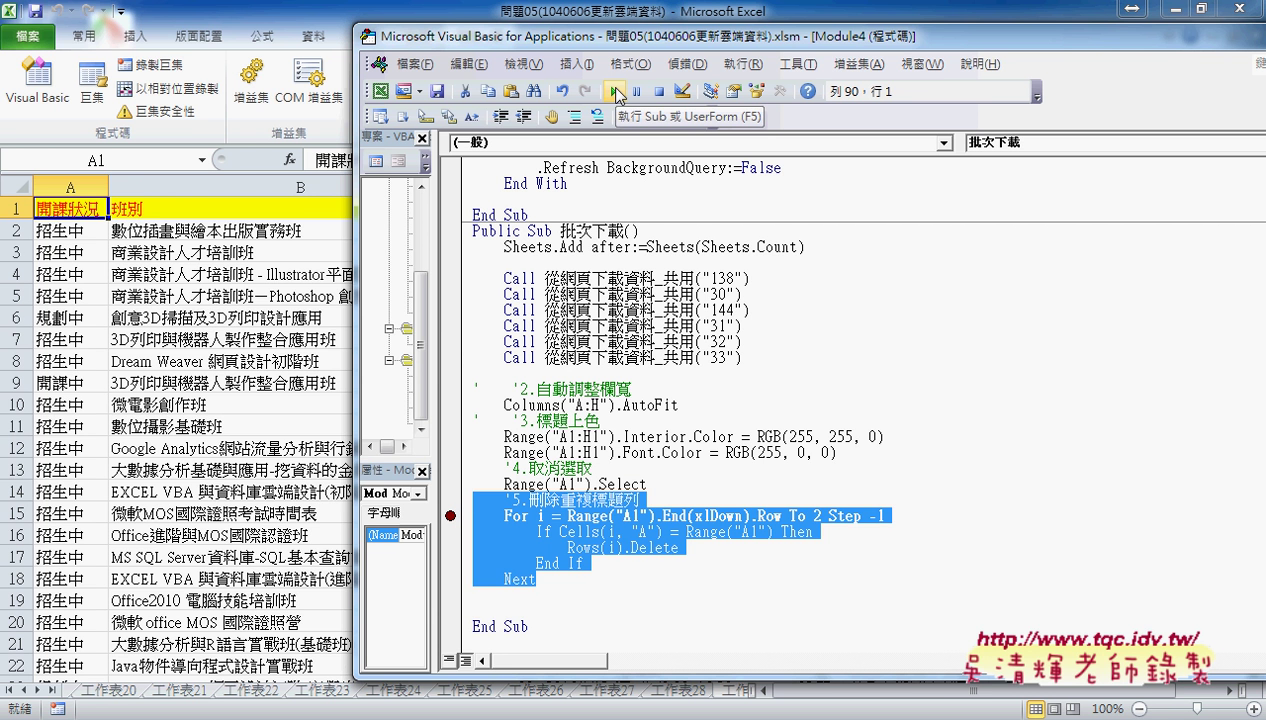
{"action": "left_click", "coordinate": [616, 93]}
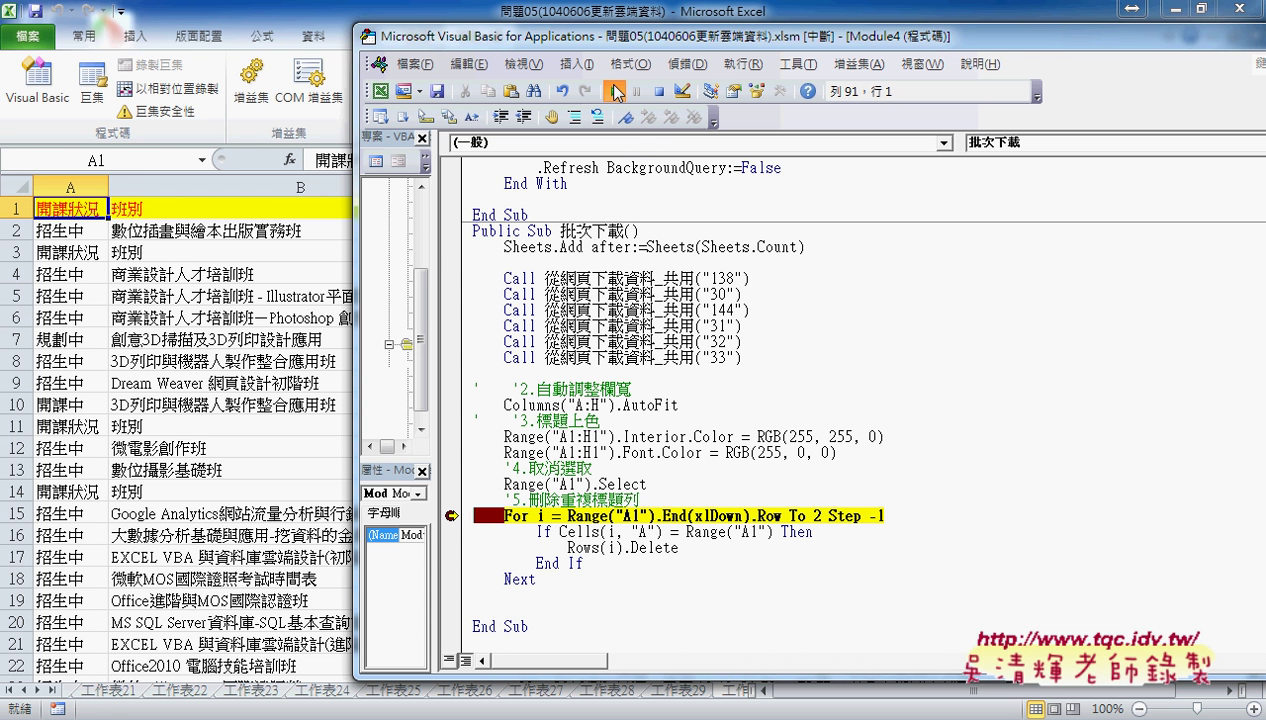
Resume 批次下載, inspect the sheet's repeated 開課狀況 header rows, then rerun to the breakpoint
{"action": "left_click", "coordinate": [615, 92]}
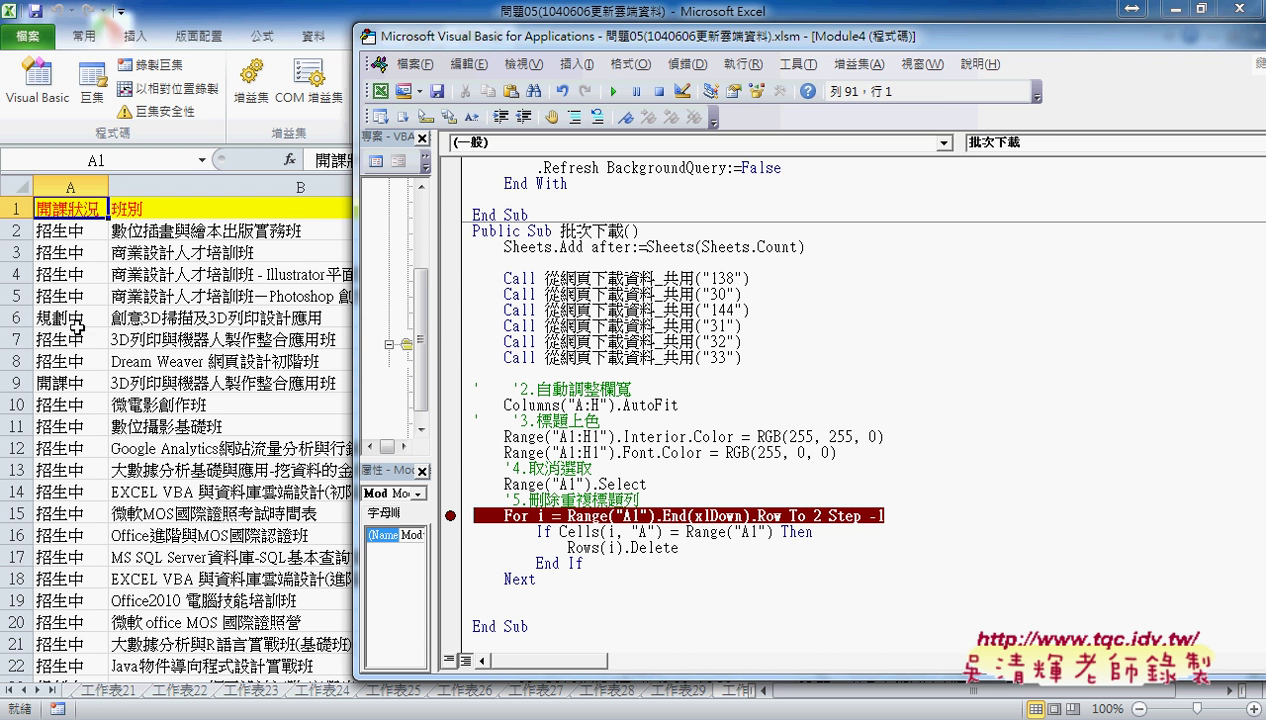
{"action": "left_click", "coordinate": [68, 490]}
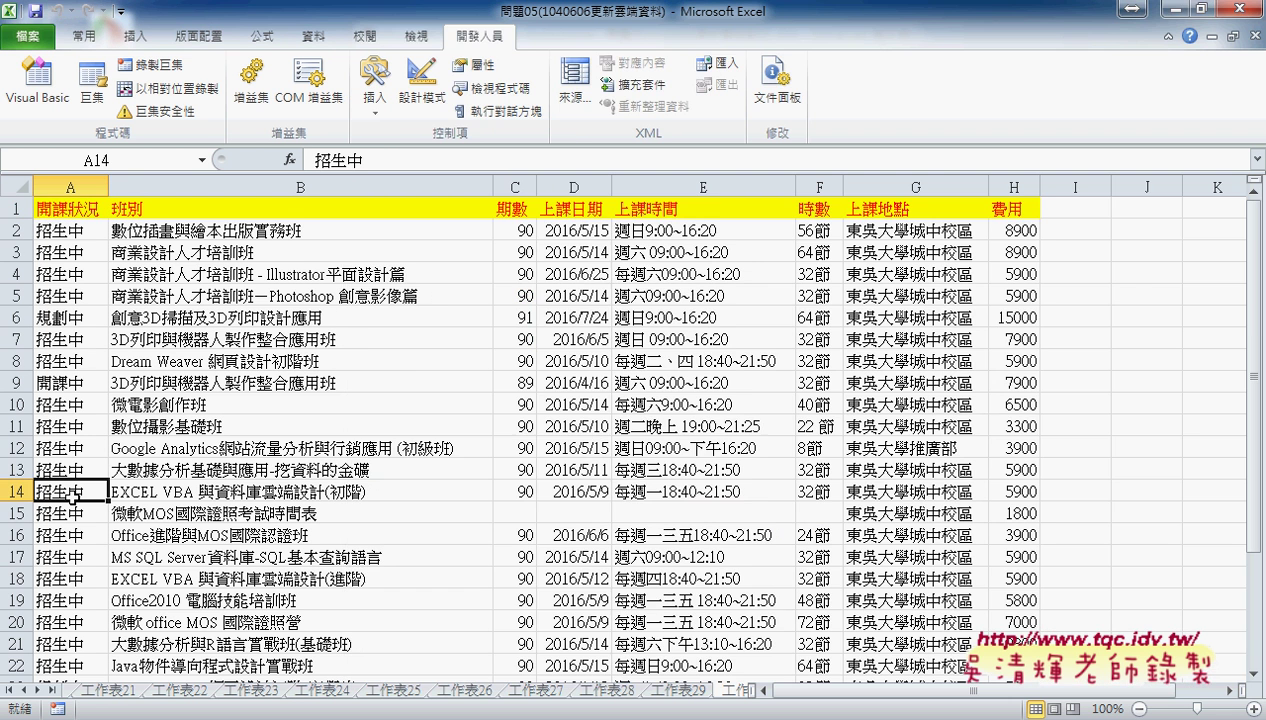
{"action": "scroll", "coordinate": [70, 500], "scroll_direction": "down", "scroll_amount": 2}
{"action": "scroll", "coordinate": [70, 507], "scroll_direction": "up", "scroll_amount": 2}
{"action": "left_click", "coordinate": [447, 663]}
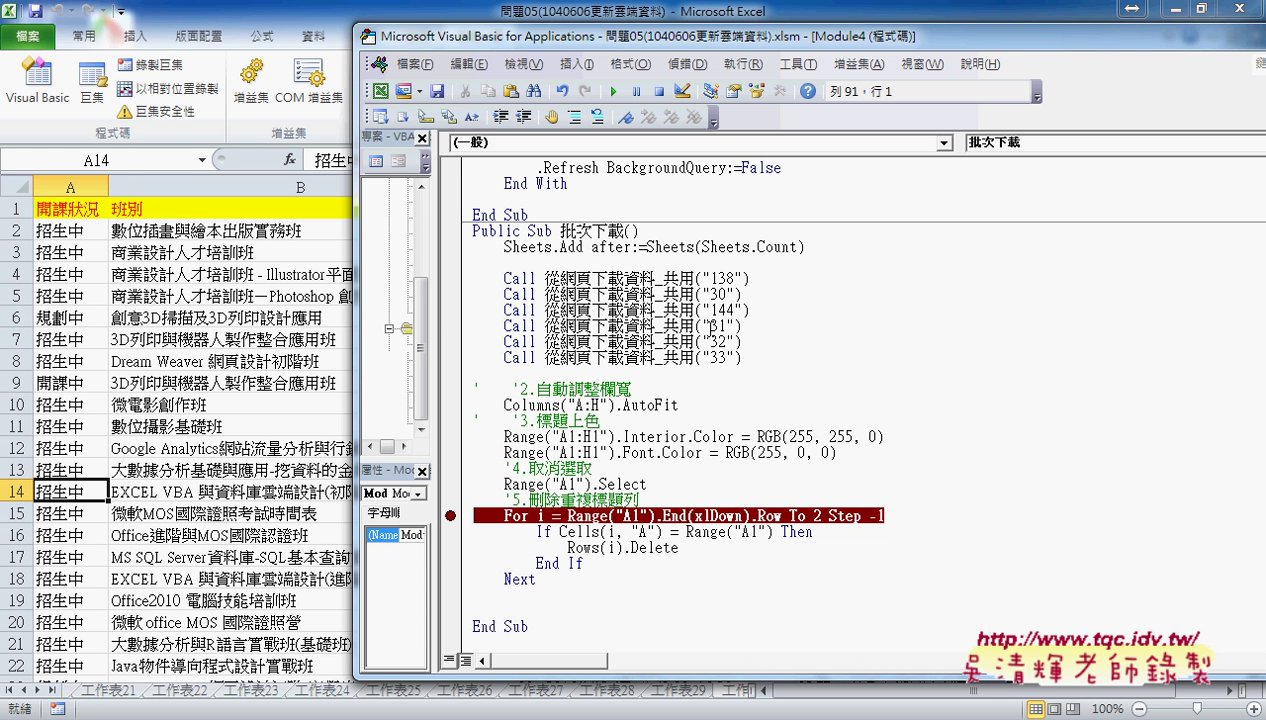
{"action": "left_click", "coordinate": [613, 91]}
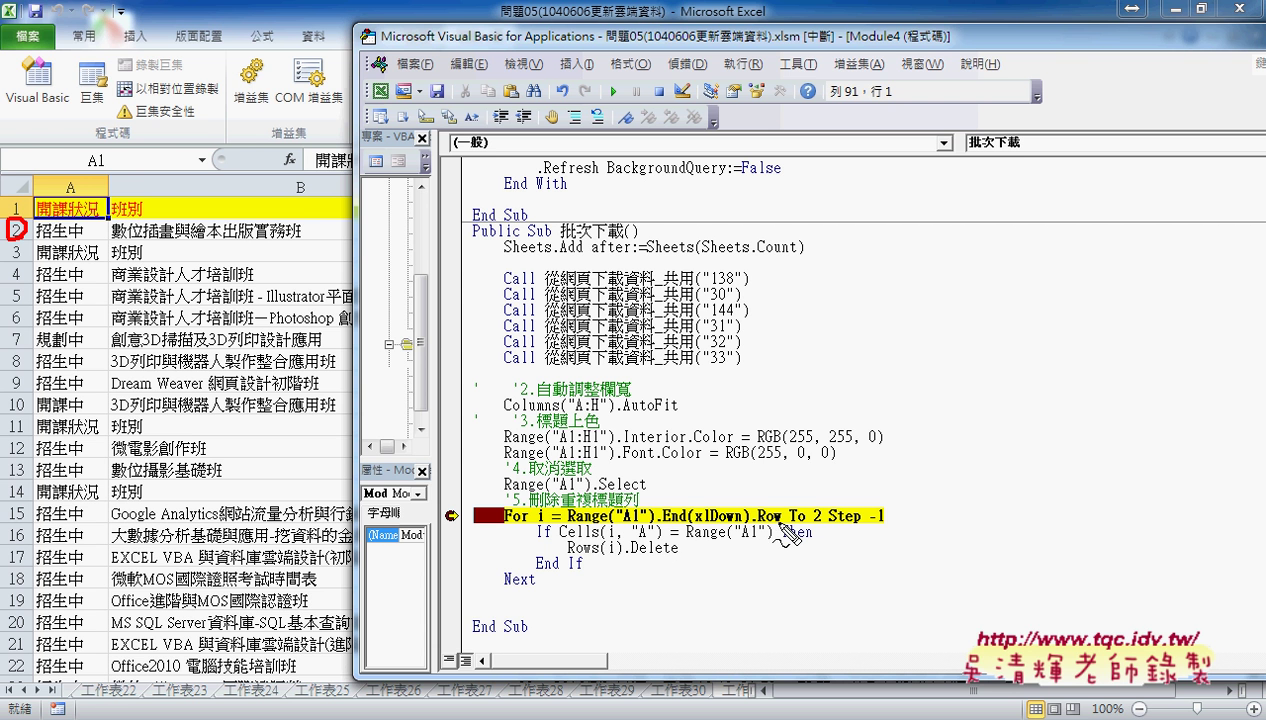
{"action": "left_click_drag", "start_coordinate": [779, 523], "coordinate": [567, 523]}
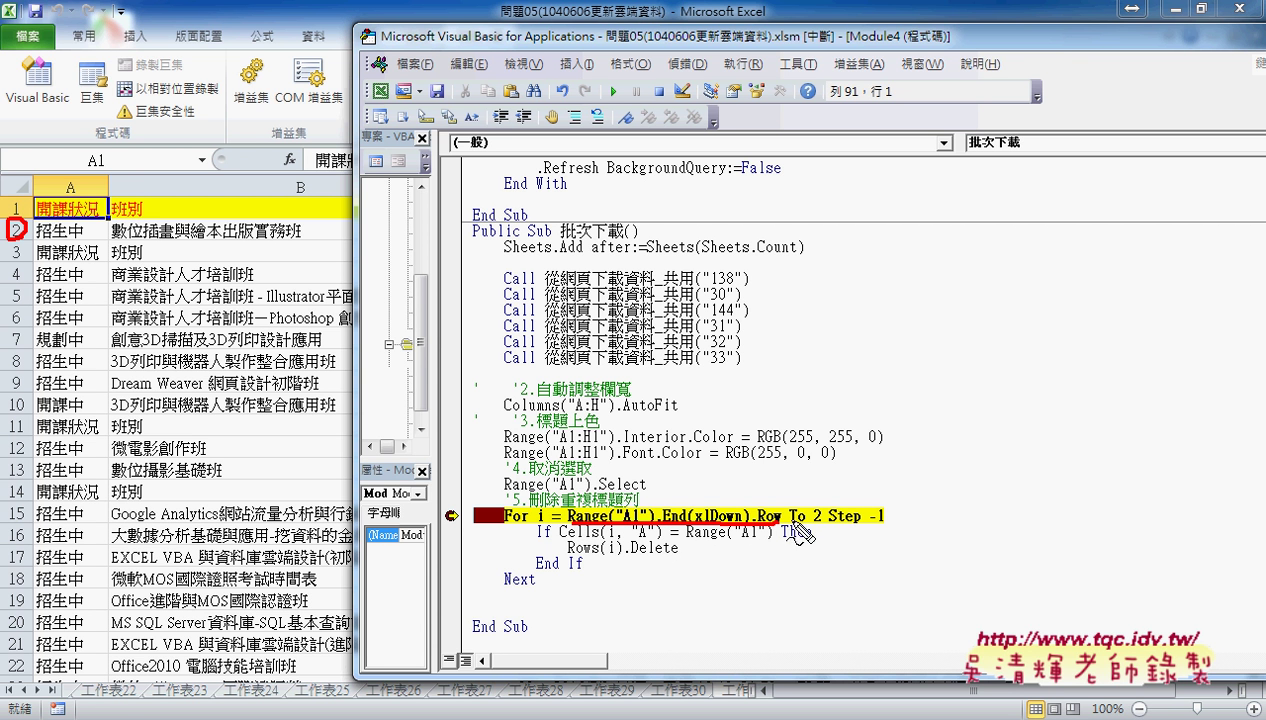
{"action": "left_click_drag", "start_coordinate": [805, 524], "coordinate": [823, 520]}
{"action": "left_click_drag", "start_coordinate": [816, 506], "coordinate": [824, 524]}
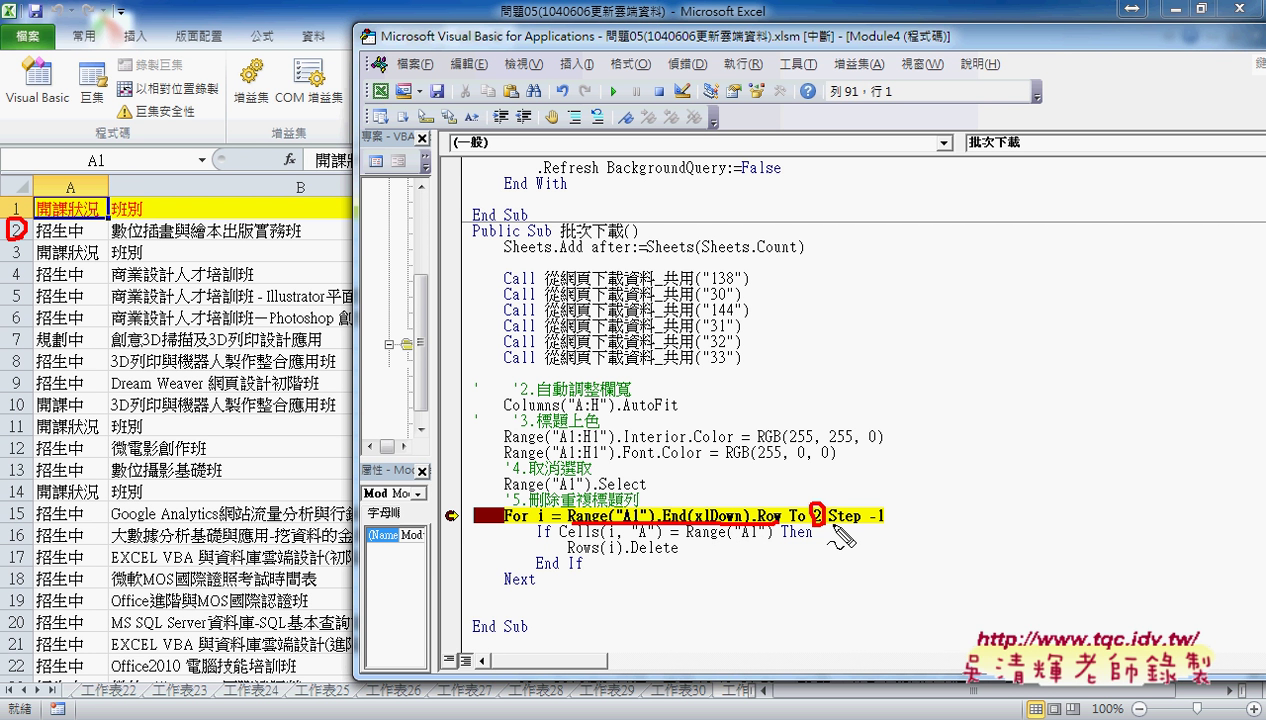
{"action": "left_click_drag", "start_coordinate": [830, 523], "coordinate": [860, 523]}
{"action": "mouse_move", "coordinate": [872, 526]}
{"action": "left_mouse_down"}
{"action": "mouse_move", "coordinate": [888, 516]}
{"action": "mouse_move", "coordinate": [870, 524]}
{"action": "left_mouse_up"}
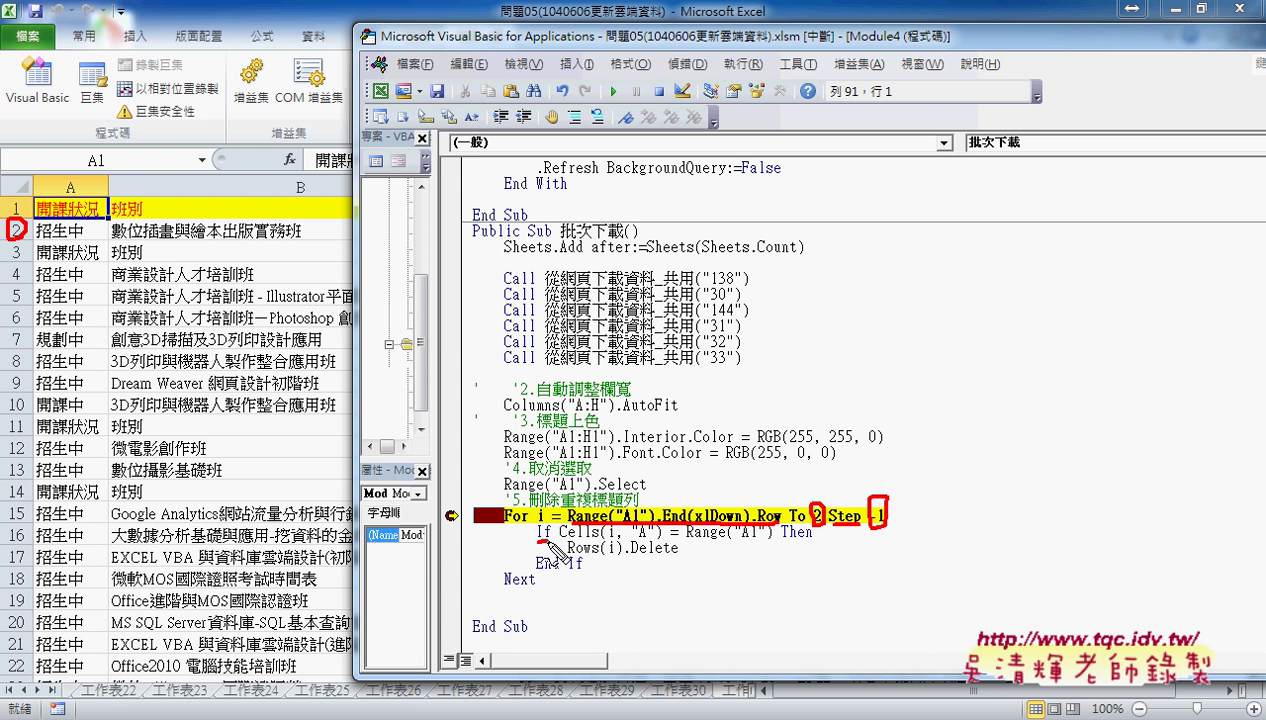
{"action": "left_click_drag", "start_coordinate": [537, 541], "coordinate": [548, 540]}
{"action": "left_click_drag", "start_coordinate": [597, 541], "coordinate": [614, 541]}
{"action": "left_click_drag", "start_coordinate": [104, 506], "coordinate": [50, 512]}
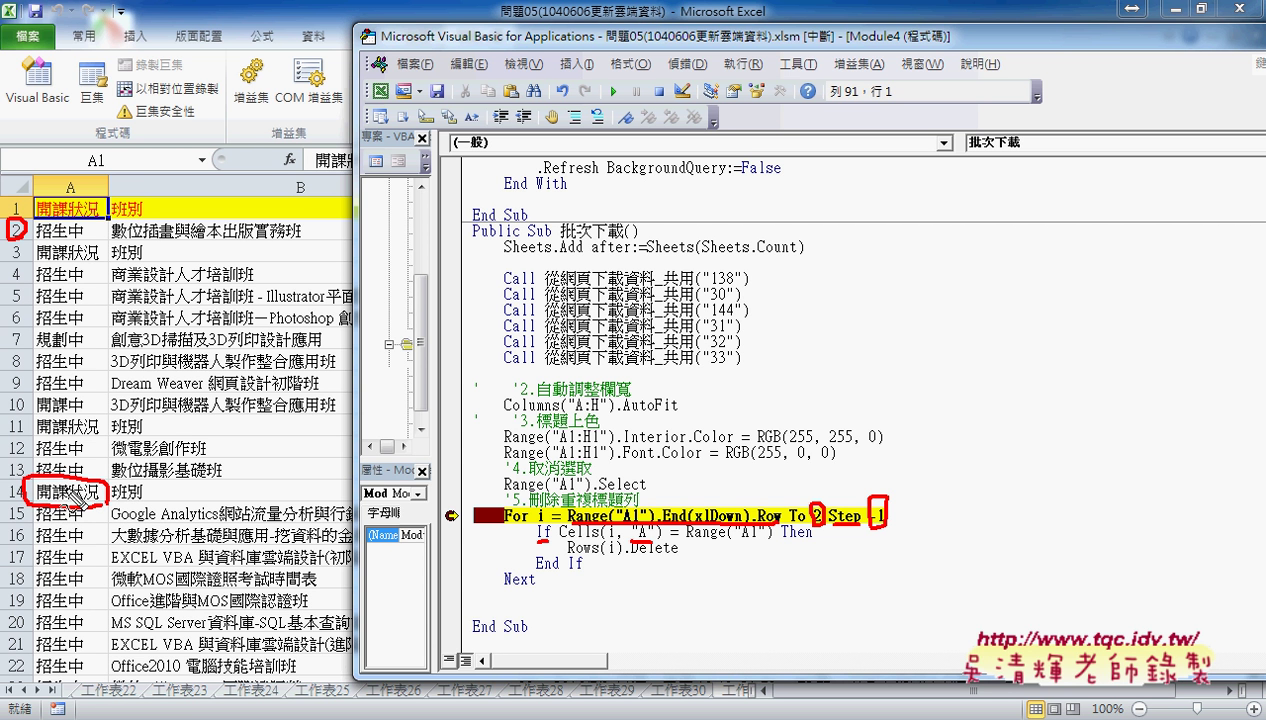
{"action": "mouse_move", "coordinate": [107, 229]}
{"action": "left_mouse_down"}
{"action": "mouse_move", "coordinate": [60, 231]}
{"action": "mouse_move", "coordinate": [73, 242]}
{"action": "left_mouse_up"}
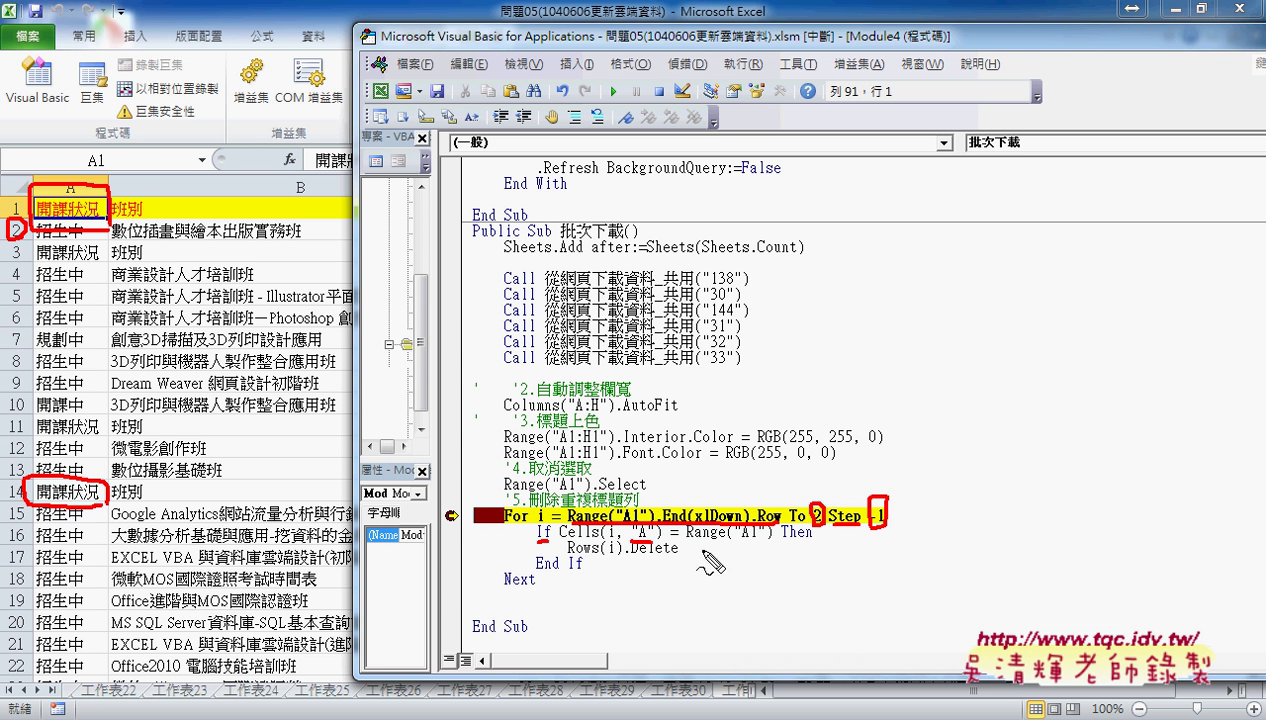
{"action": "left_click_drag", "start_coordinate": [787, 541], "coordinate": [806, 537]}
{"action": "left_click_drag", "start_coordinate": [568, 556], "coordinate": [586, 555]}
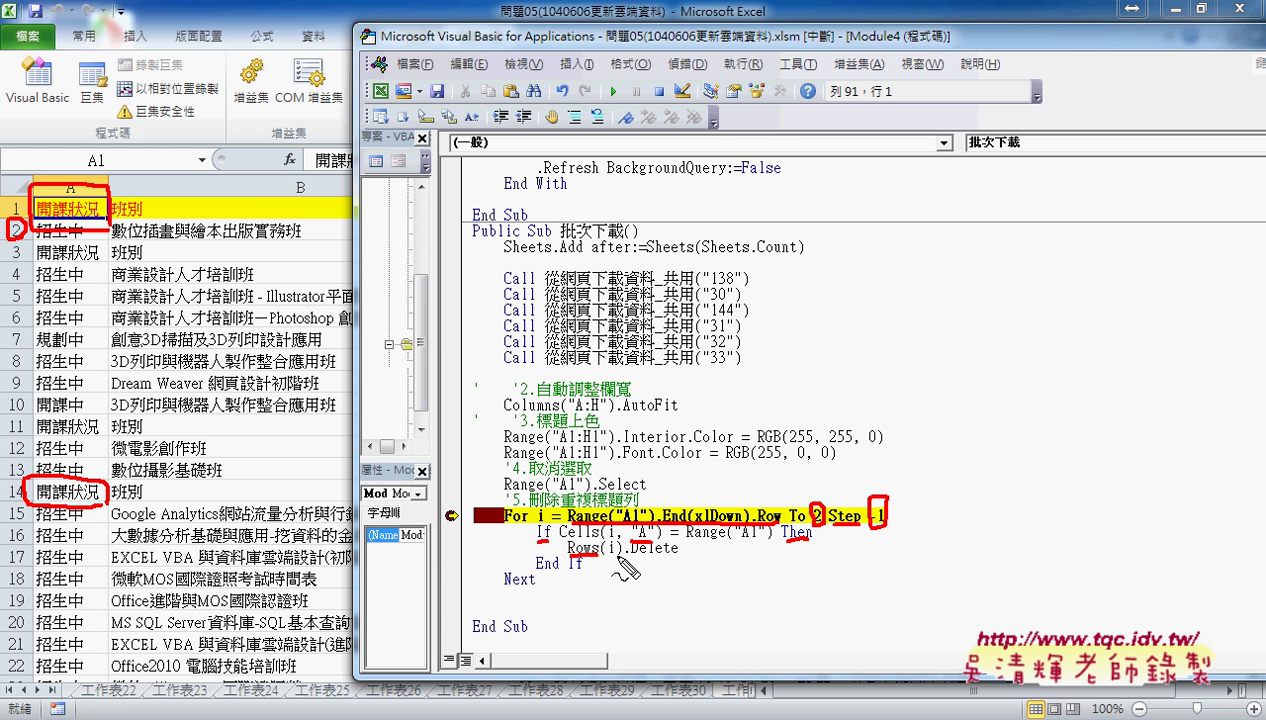
{"action": "left_click_drag", "start_coordinate": [603, 558], "coordinate": [621, 558]}
{"action": "left_click_drag", "start_coordinate": [30, 500], "coordinate": [215, 508]}
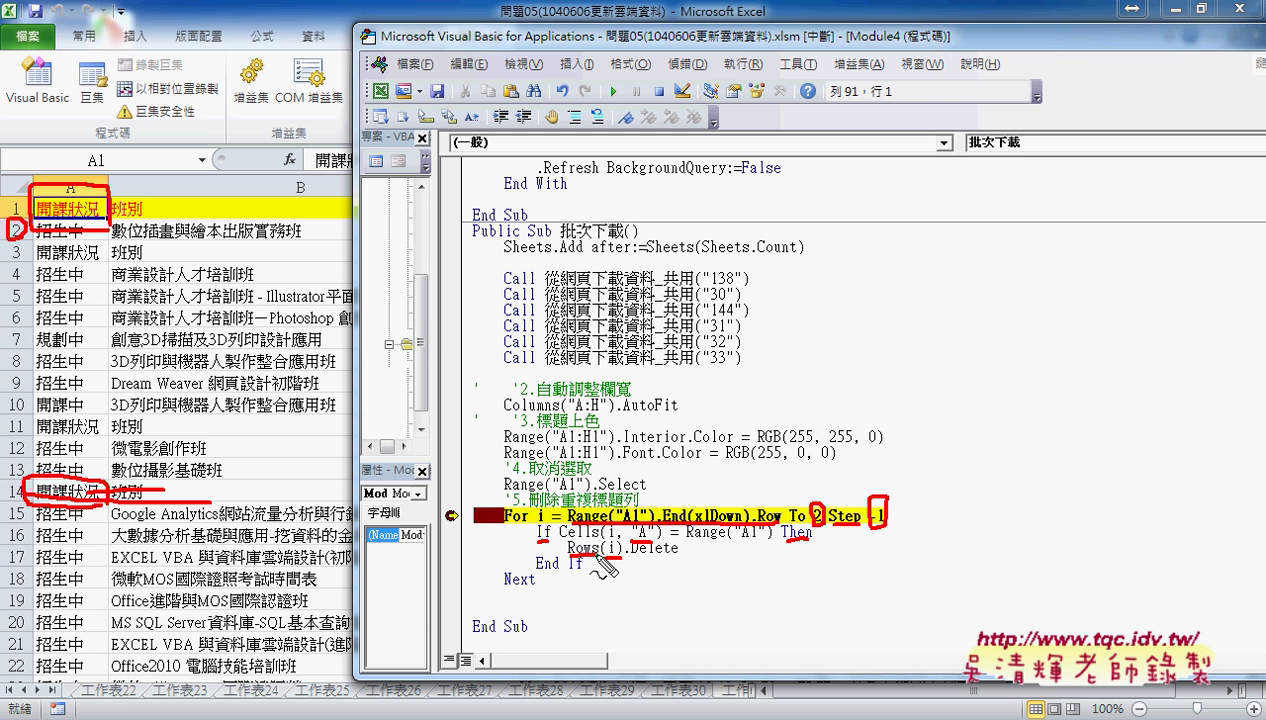
Resume the paused macro and highlight the If…Next block that deletes duplicate headers
{"action": "key", "text": "Escape"}
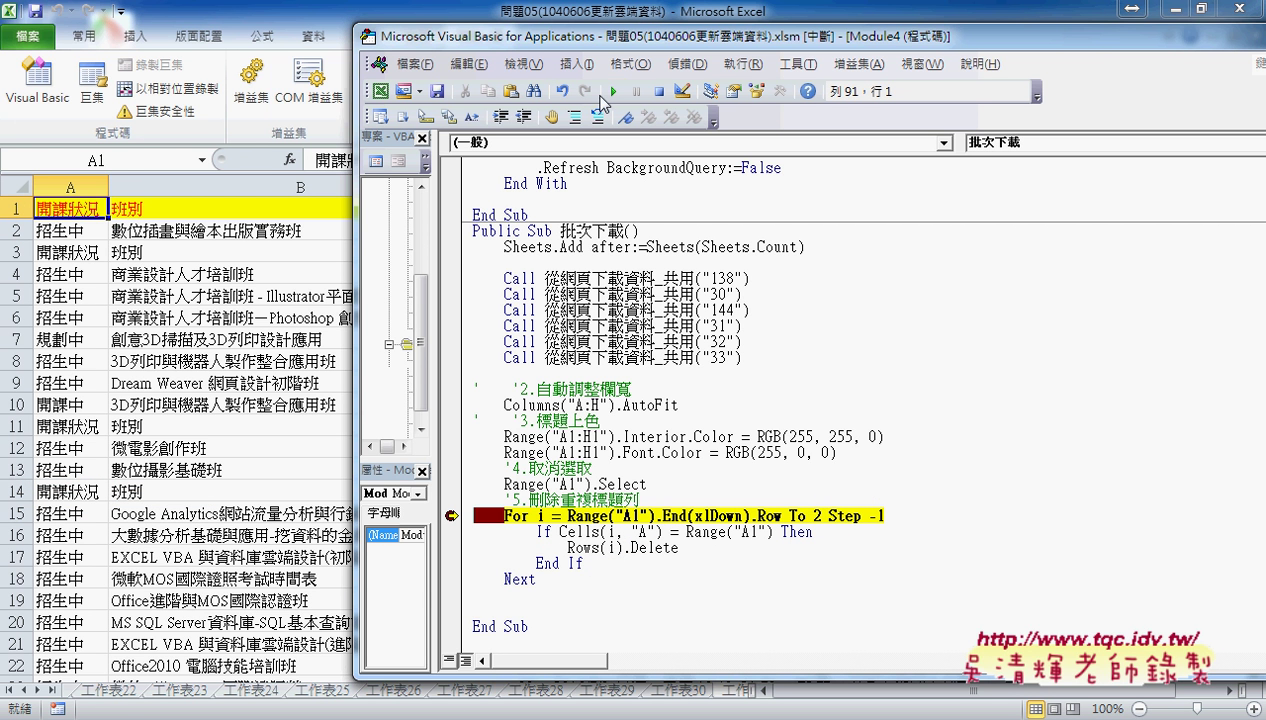
{"action": "left_click", "coordinate": [610, 93]}
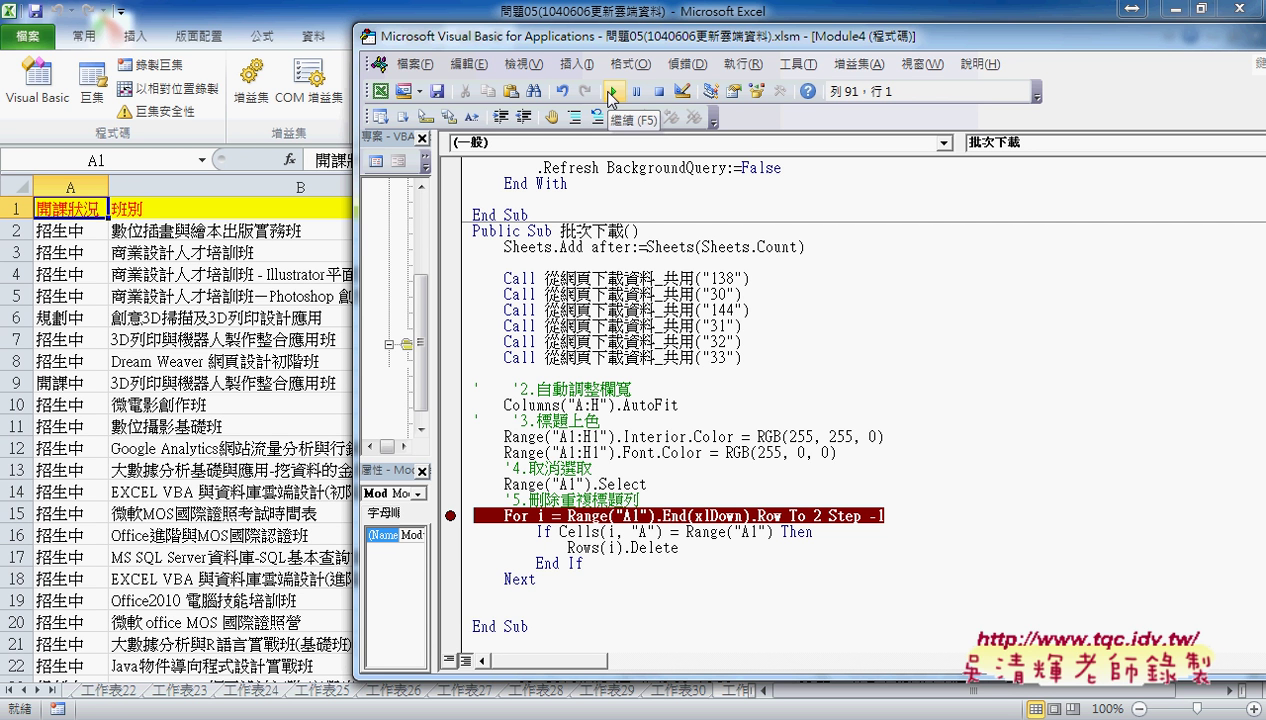
{"action": "left_click", "coordinate": [540, 578]}
{"action": "left_click_drag", "start_coordinate": [540, 578], "coordinate": [452, 530]}
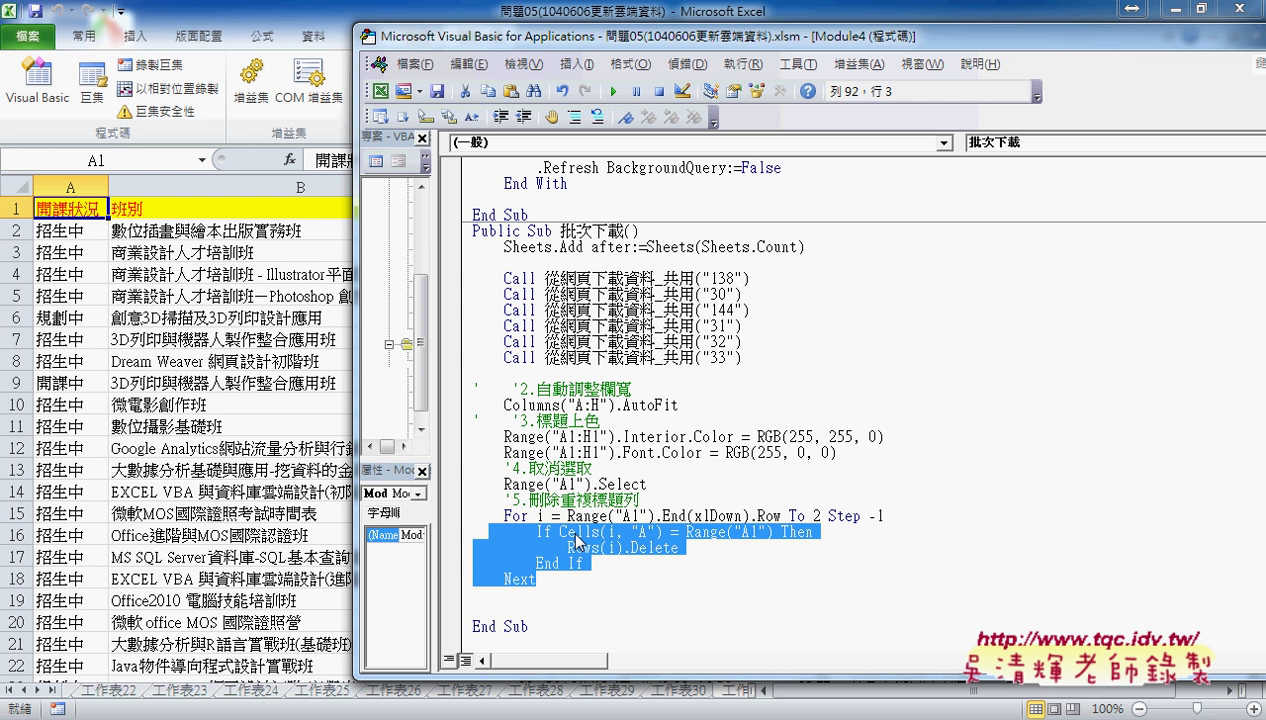
Confirm only one header row remains, then bring up the 文創藝術 course page in Chrome
{"action": "left_click", "coordinate": [205, 507]}
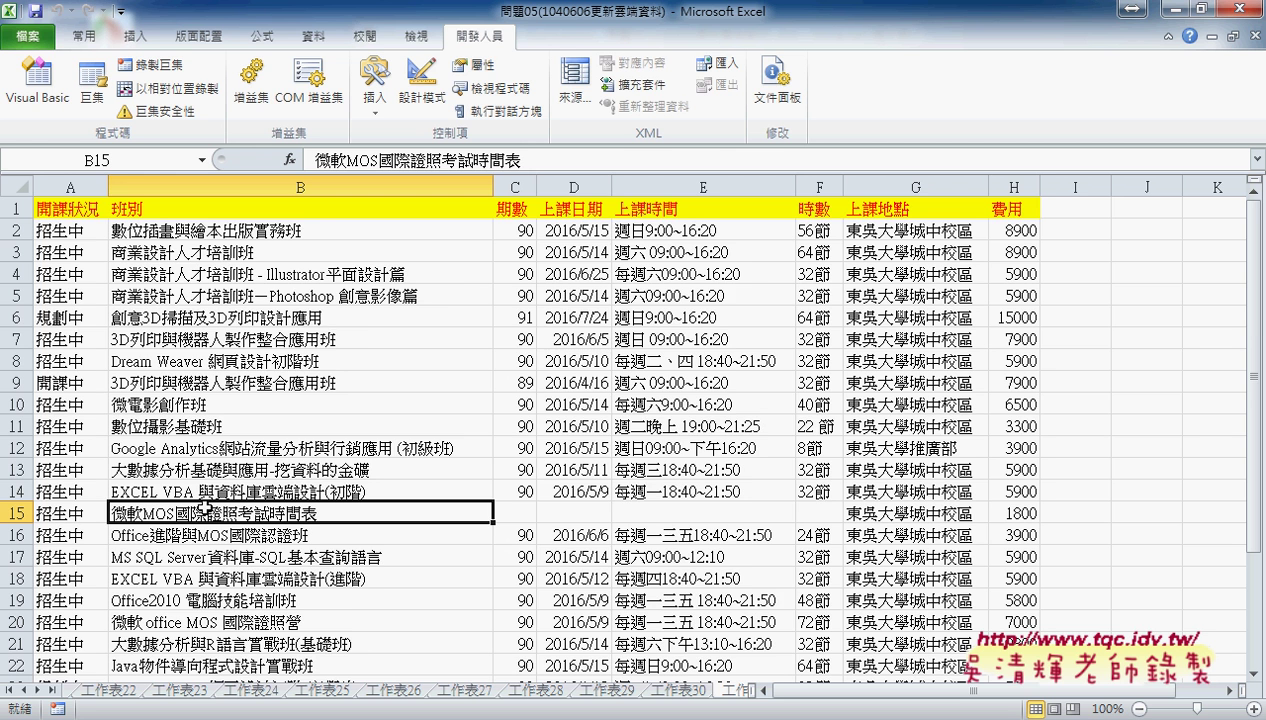
{"action": "scroll", "coordinate": [210, 520], "scroll_direction": "down", "scroll_amount": 2}
{"action": "scroll", "coordinate": [230, 560], "scroll_direction": "up", "scroll_amount": 2}
{"action": "key", "text": "alt+Tab"}
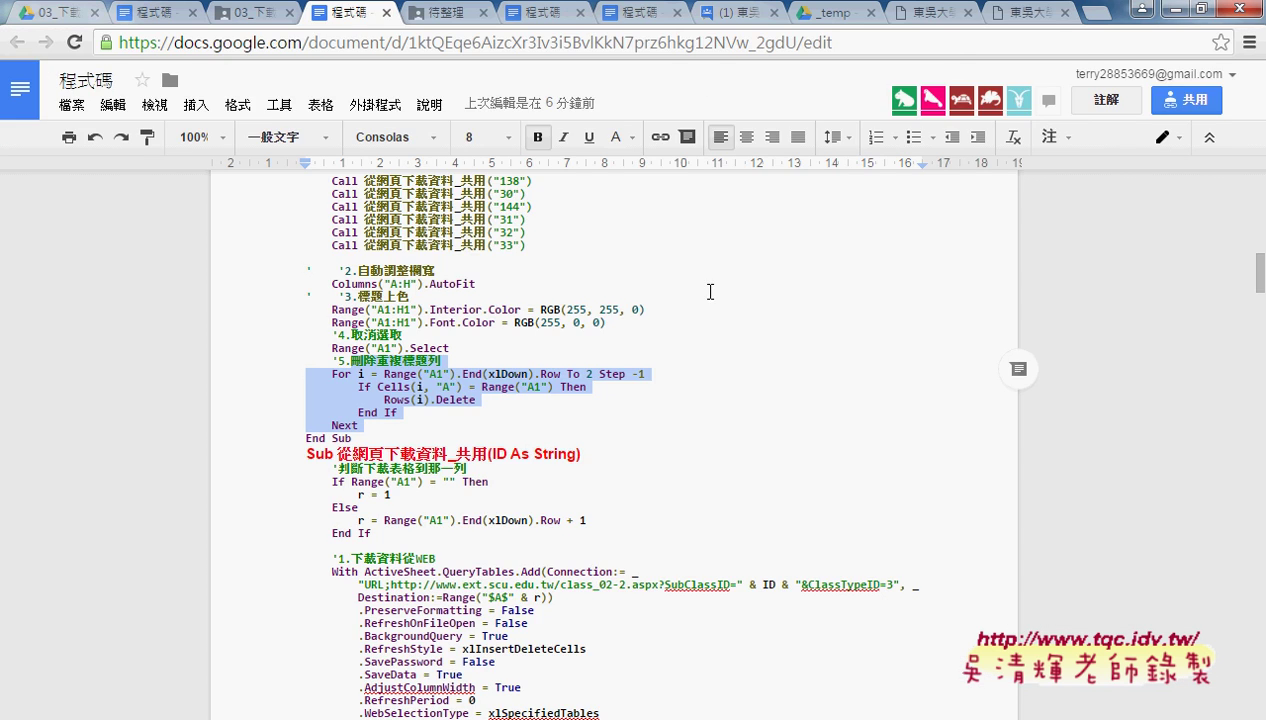
{"action": "left_click", "coordinate": [1008, 12]}
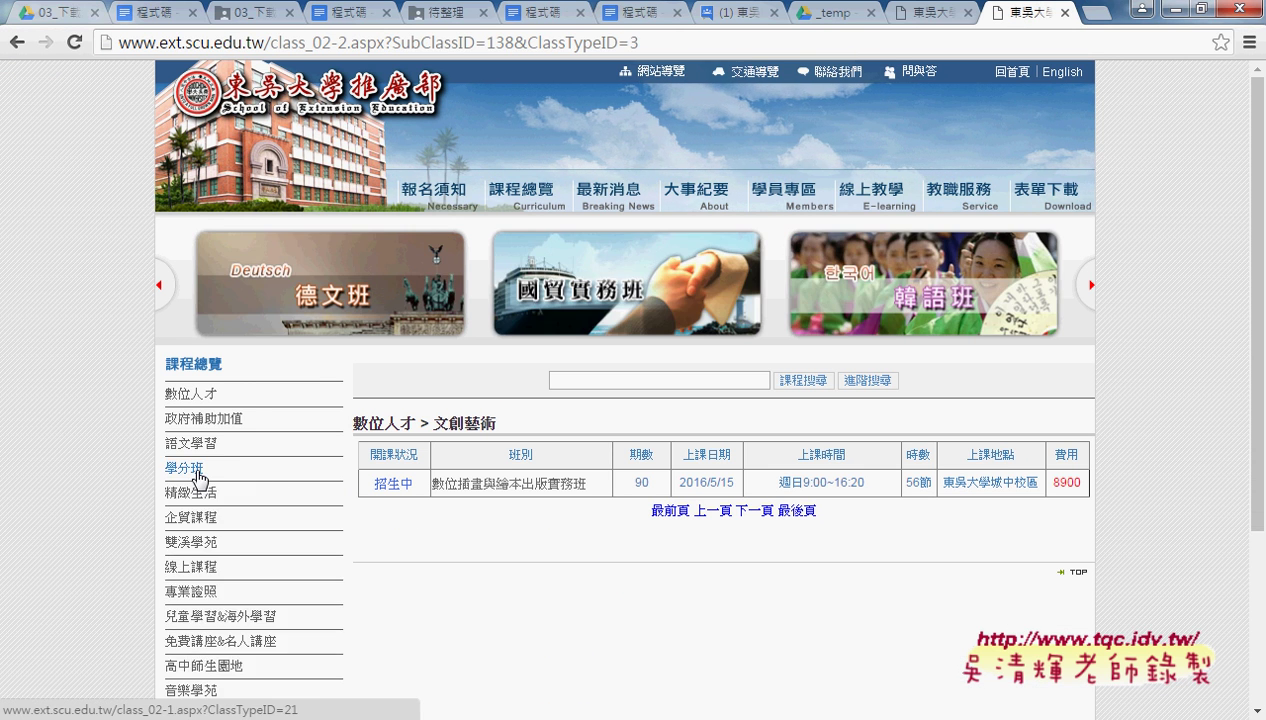
Go to the 日文檢定專區 listing under the 語文學習 course menu
{"action": "mouse_move", "coordinate": [200, 418]}
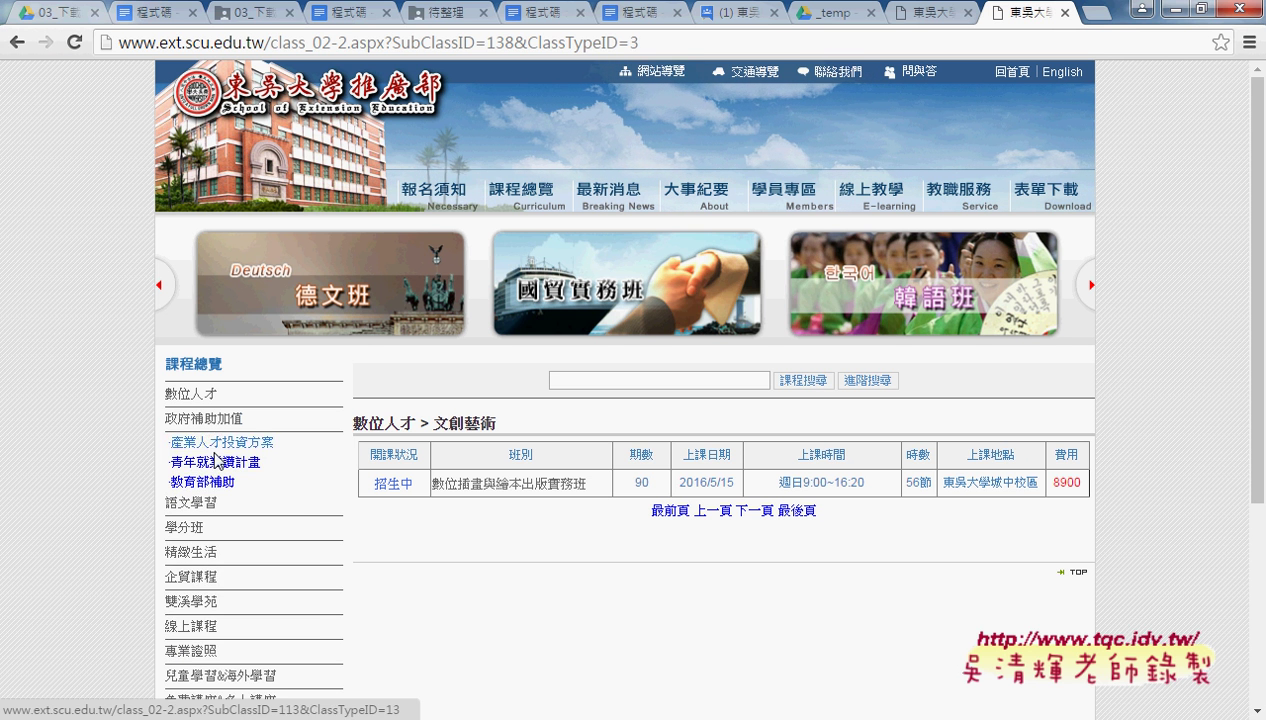
{"action": "mouse_move", "coordinate": [215, 502]}
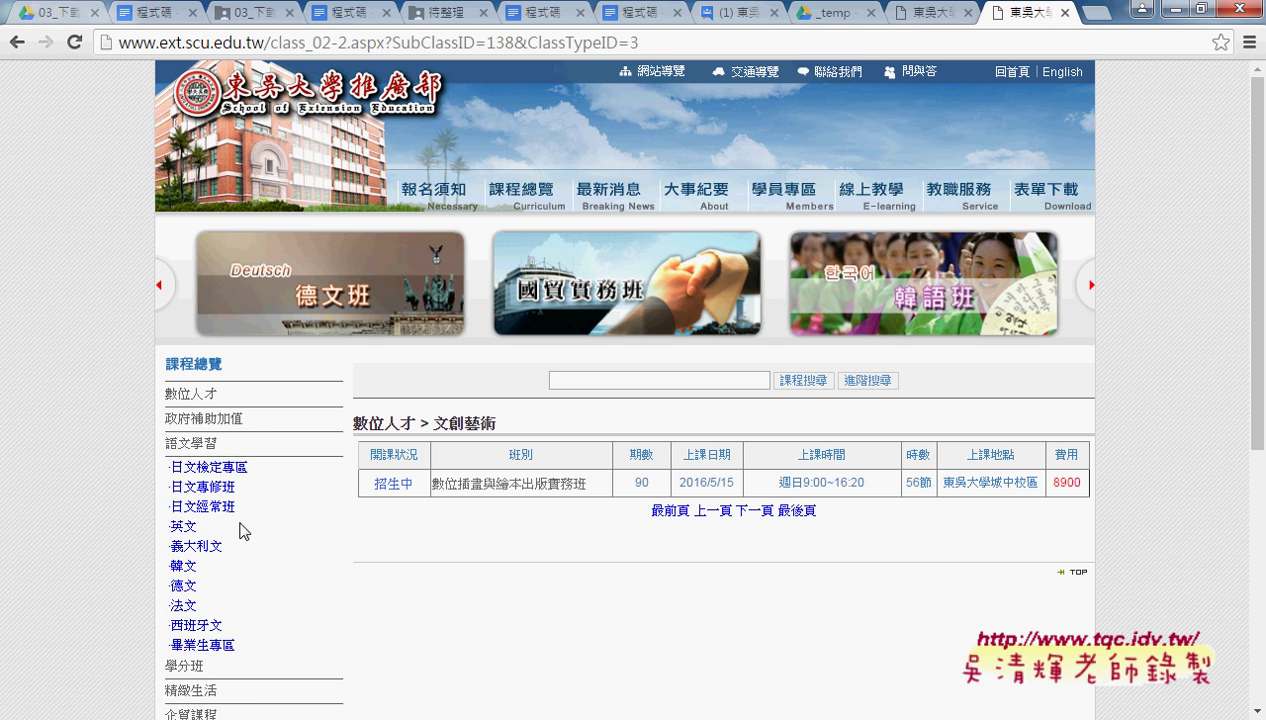
{"action": "left_click", "coordinate": [238, 467]}
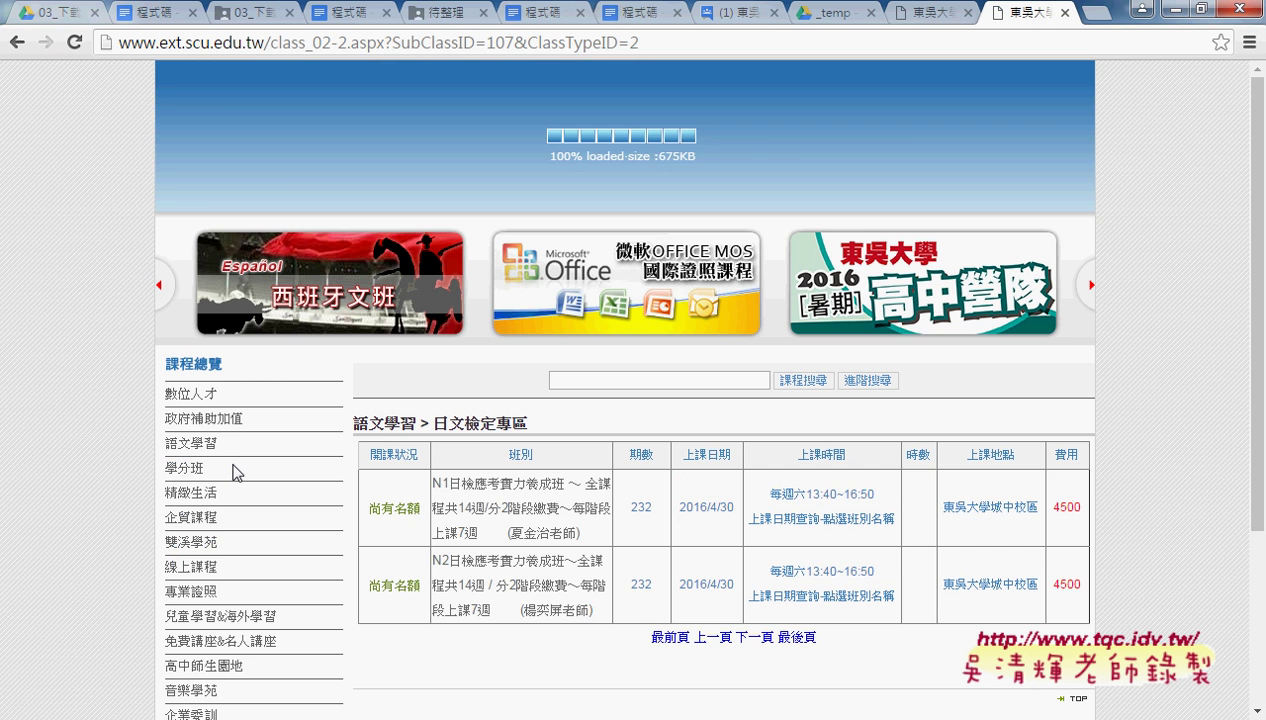